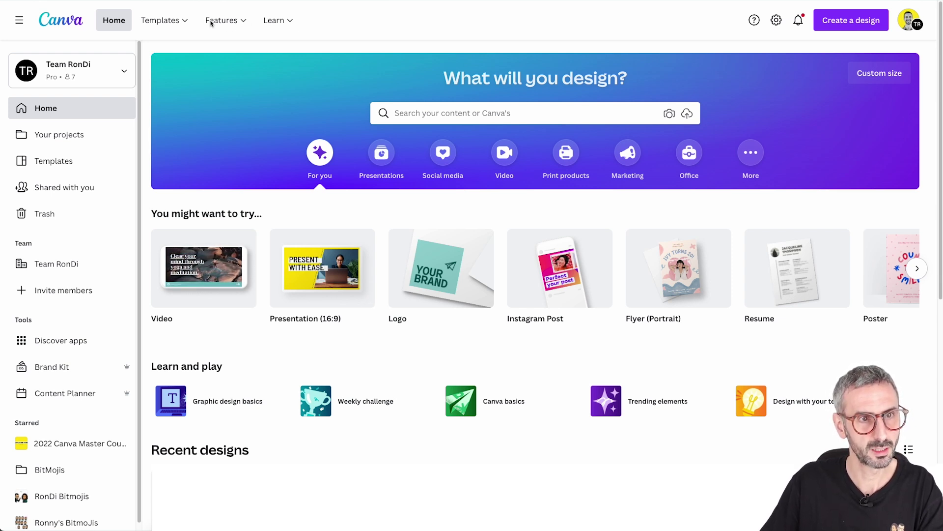
Step: Download the Canva desktop app for Mac, choosing the version for Macs with Apple chip
left_click(242, 23)
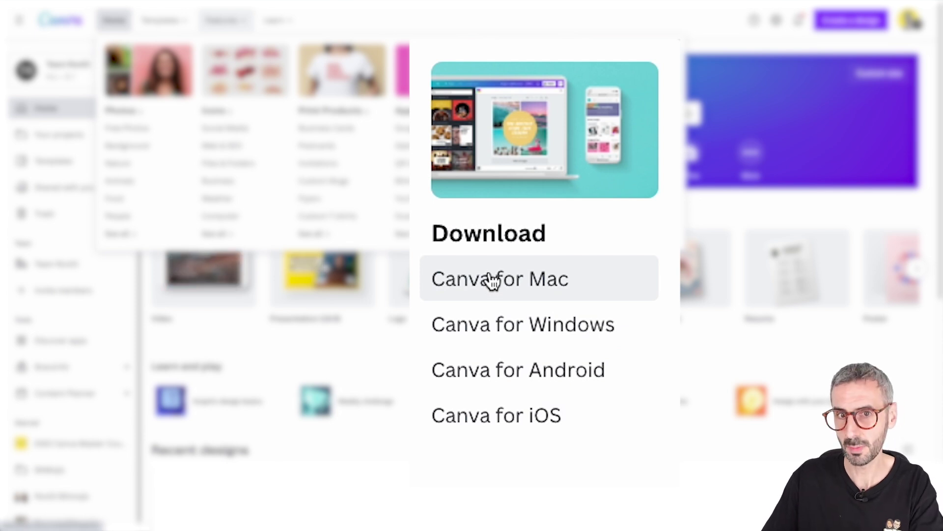
left_click(535, 290)
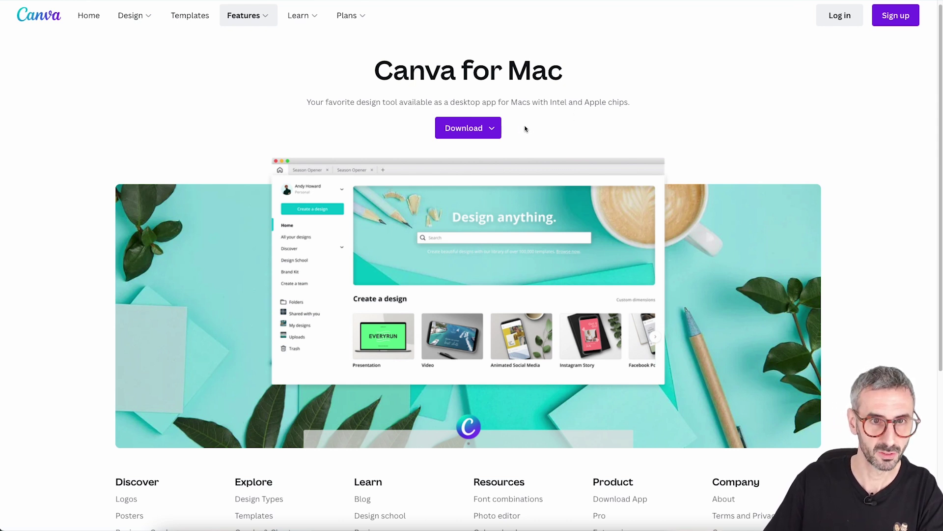
left_click(492, 129)
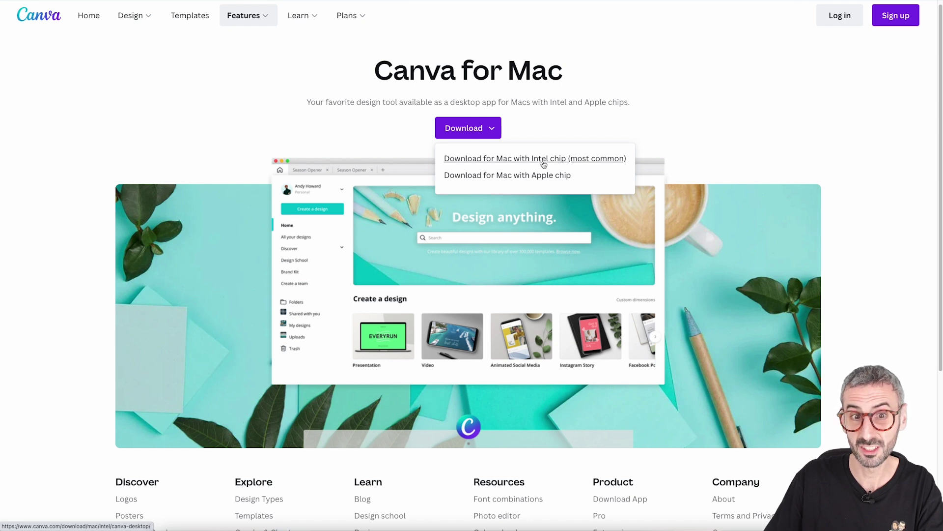
left_click(510, 178)
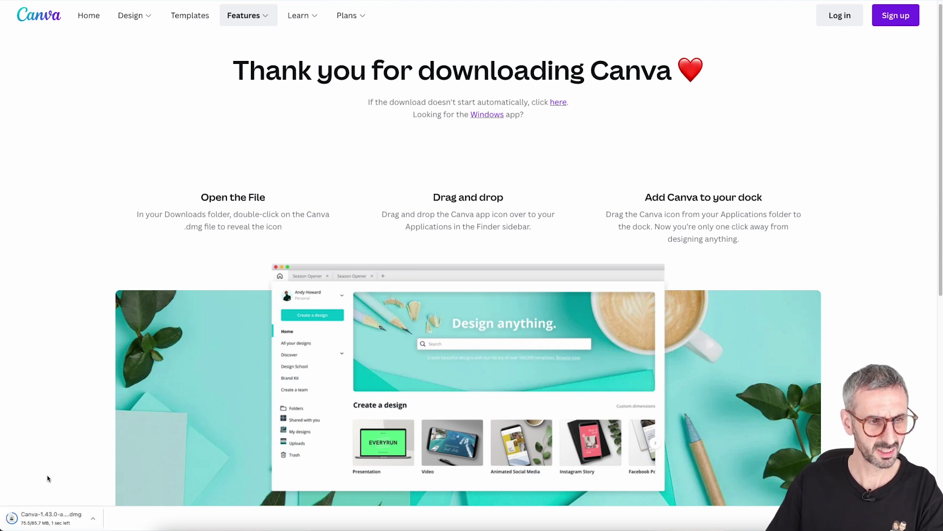
Step: Open the downloaded Canva .dmg file, install the app into the Applications folder, and close the installer window
left_click(54, 517)
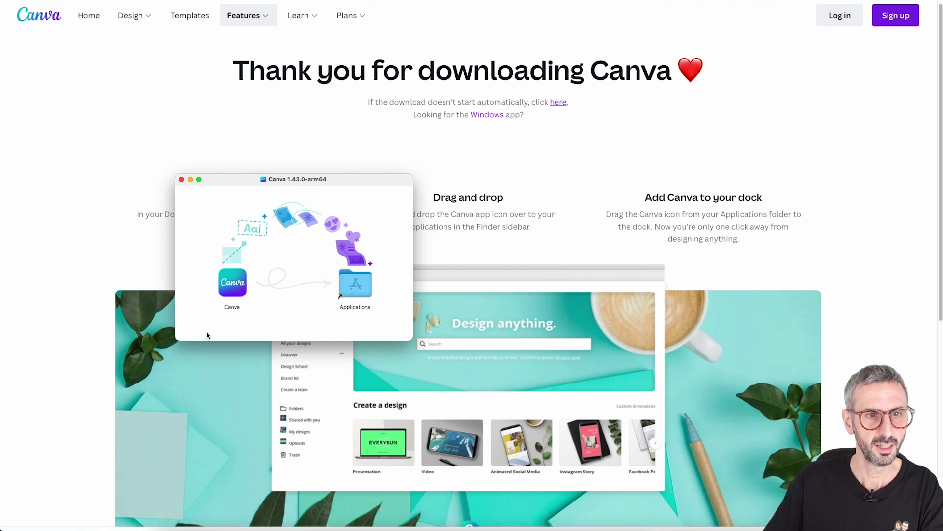
left_click_drag(362, 181, 571, 170)
left_click_drag(448, 270, 573, 271)
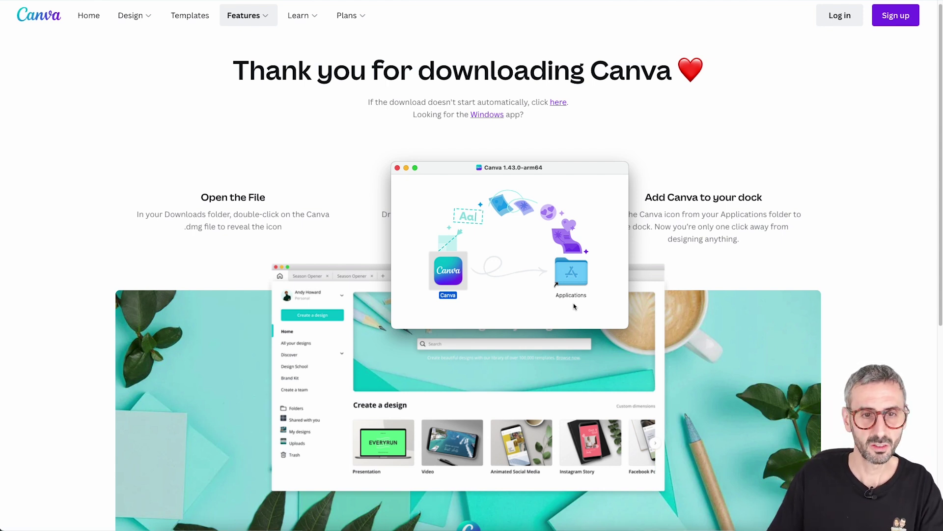
left_click(397, 168)
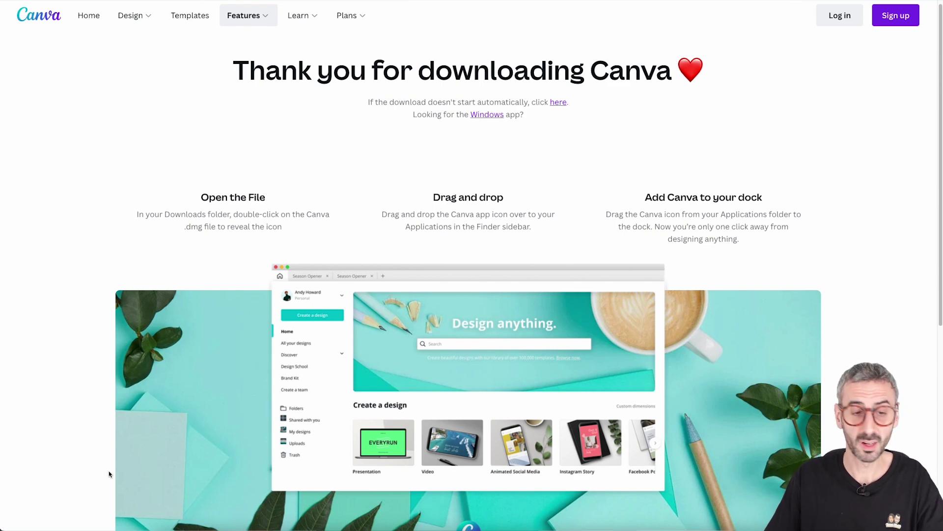
Step: Launch the newly installed Canva app from the Mac's applications overview and allow it to open
left_click(208, 526)
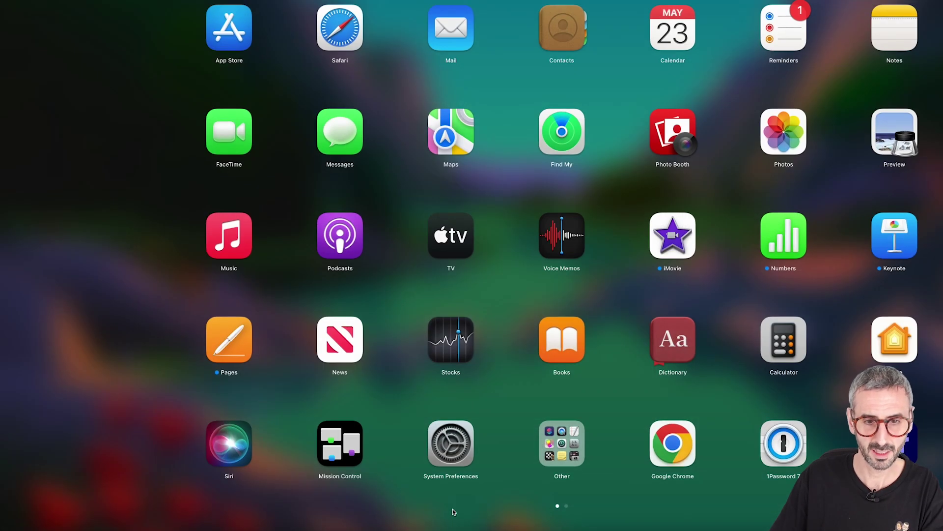
left_click(565, 507)
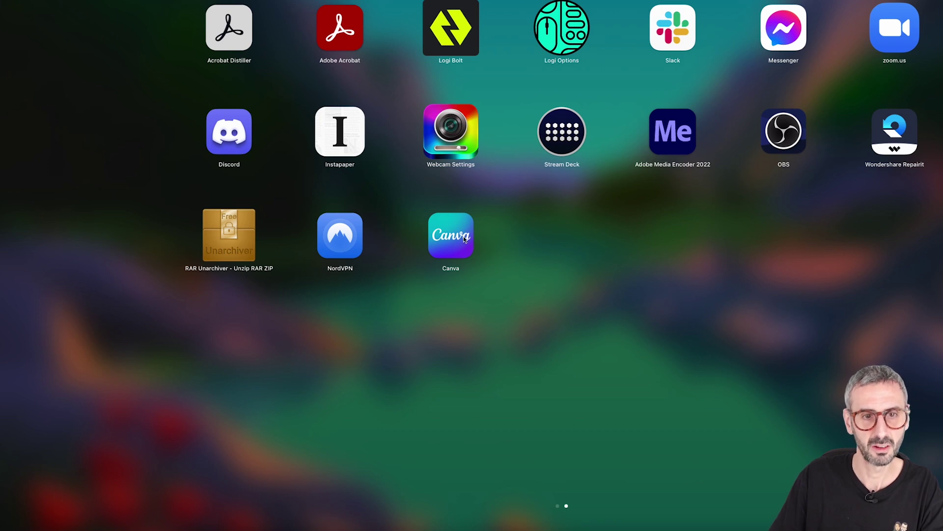
left_click(447, 245)
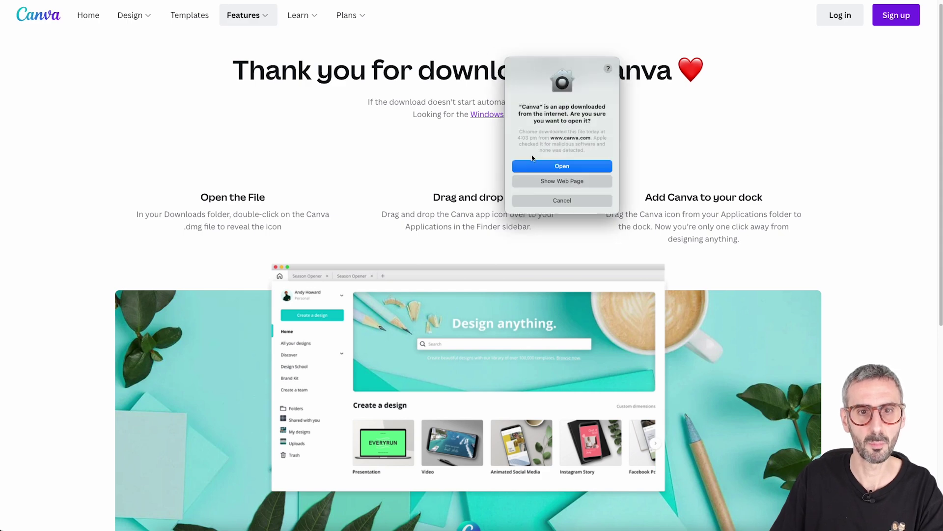
left_click(570, 168)
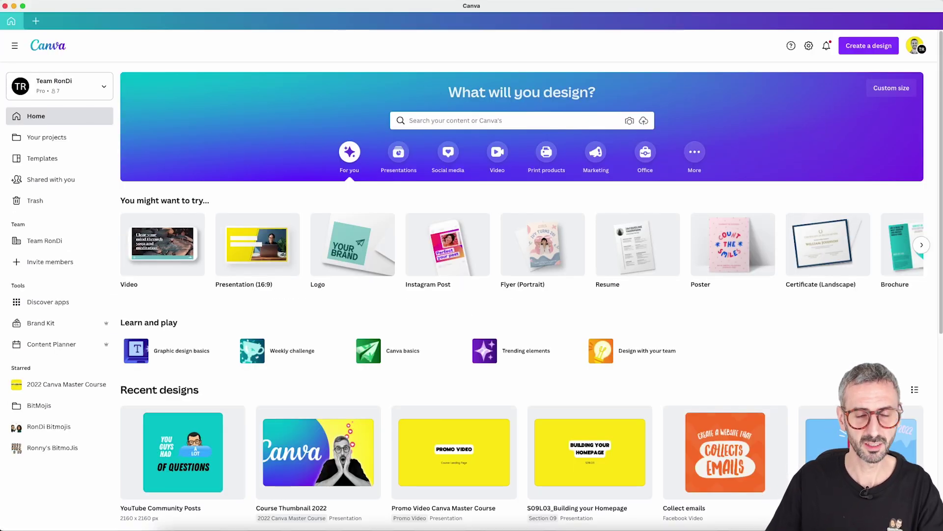
Step: Examine the desktop app's home page, including the suggested design types and the recent designs
mouse_move(720, 225)
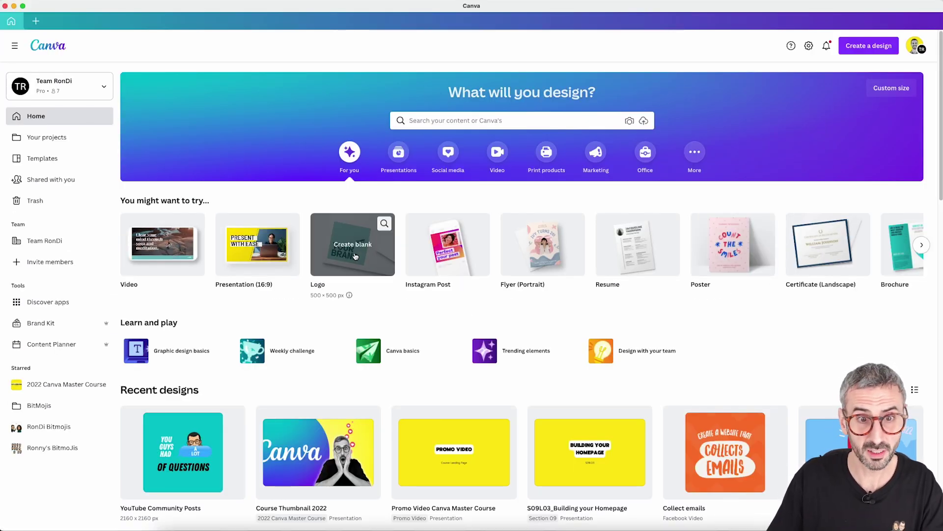
scroll(462, 270, "down", 7)
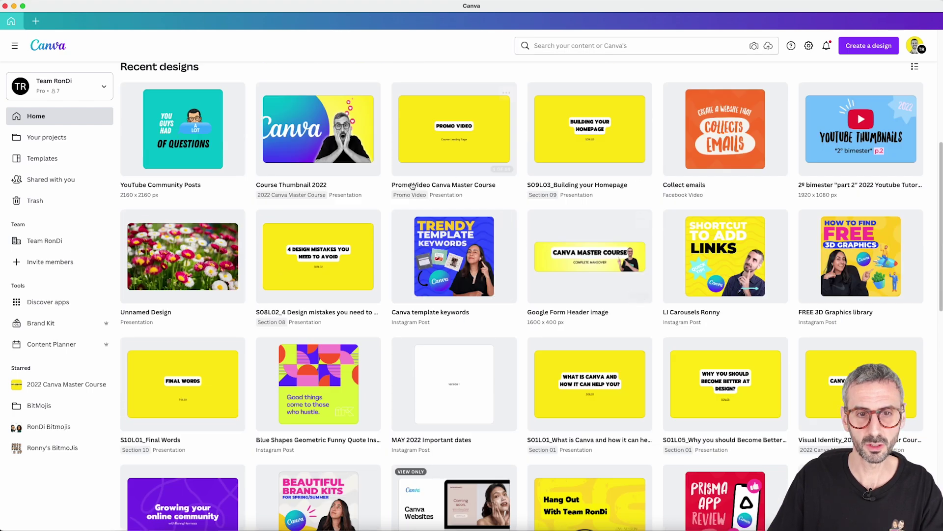
scroll(462, 270, "down", 5)
scroll(644, 341, "up", 10)
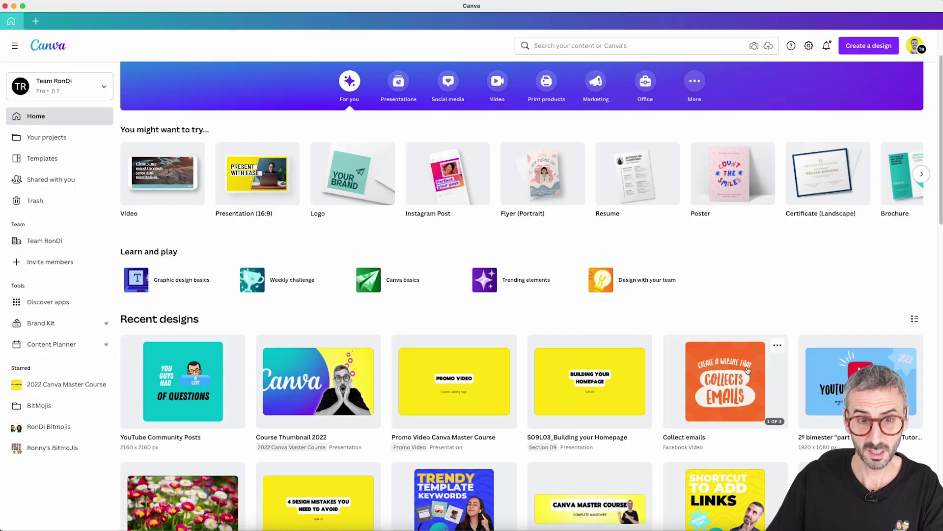
scroll(748, 370, "down", 2)
scroll(748, 370, "up", 3)
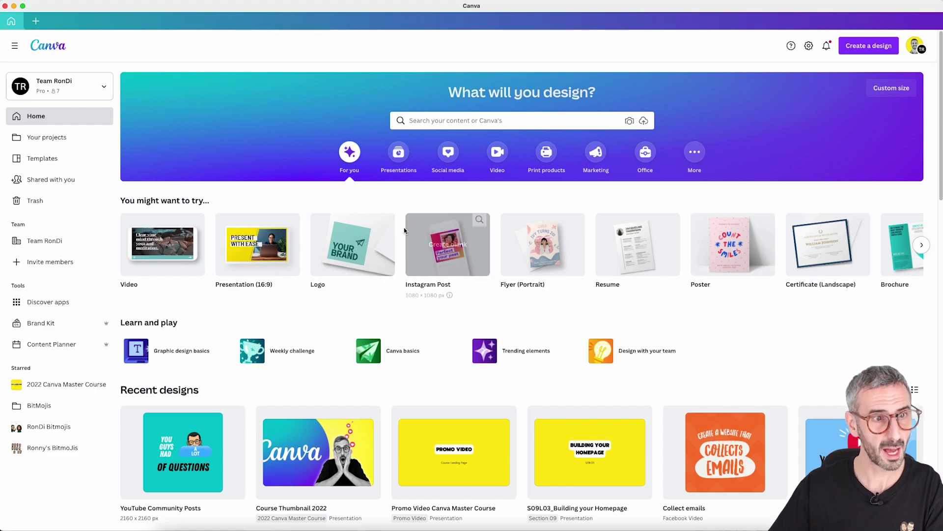
scroll(421, 269, "down", 1)
scroll(421, 268, "down", 5)
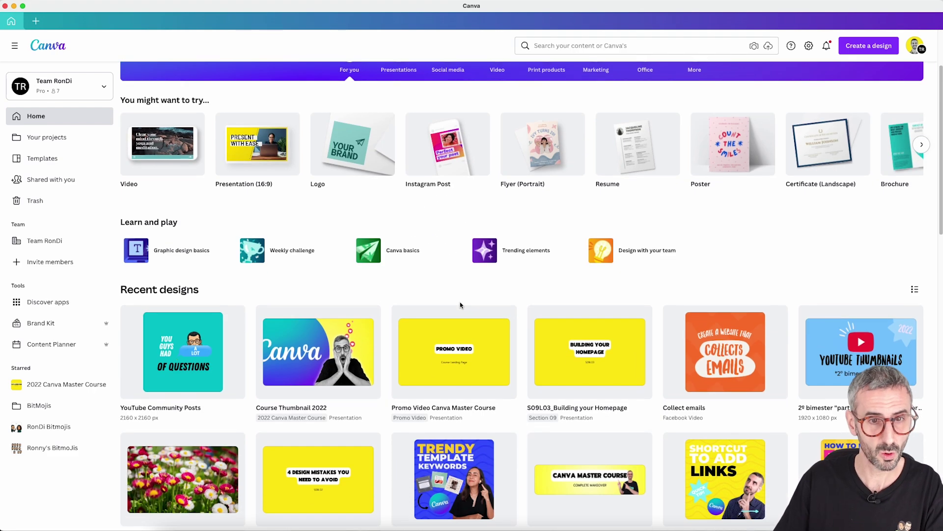
scroll(461, 308, "down", 10)
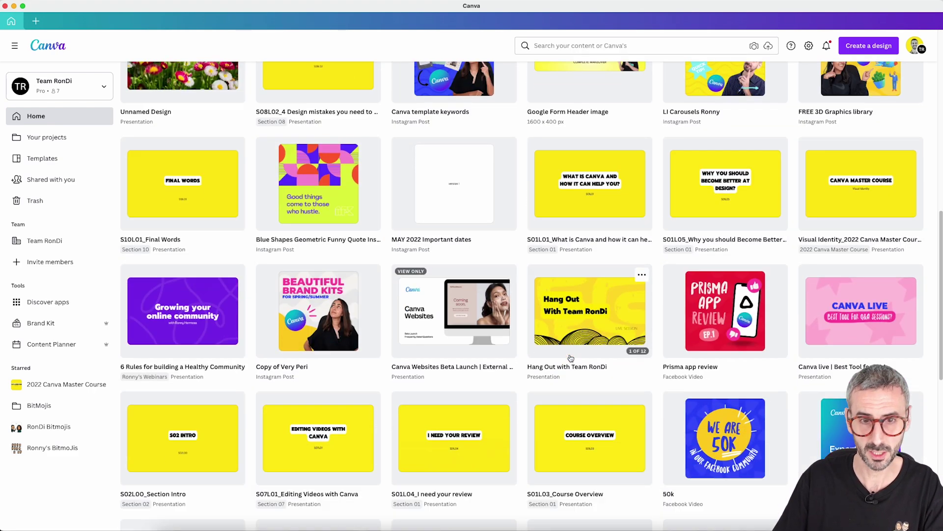
scroll(579, 352, "up", 15)
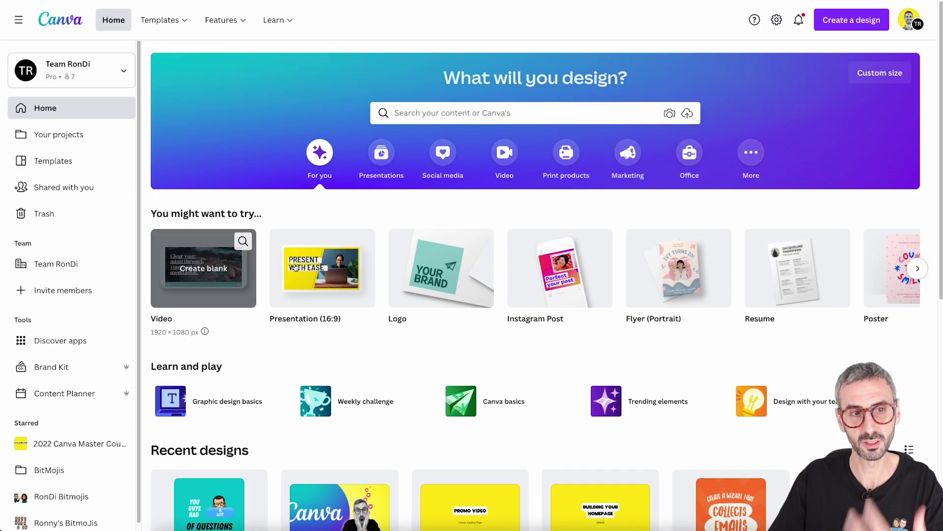
Step: Switch to Canva in the browser, zoom the page out two levels, and examine its home page for comparison with the desktop app
scroll(334, 248, "down", 2)
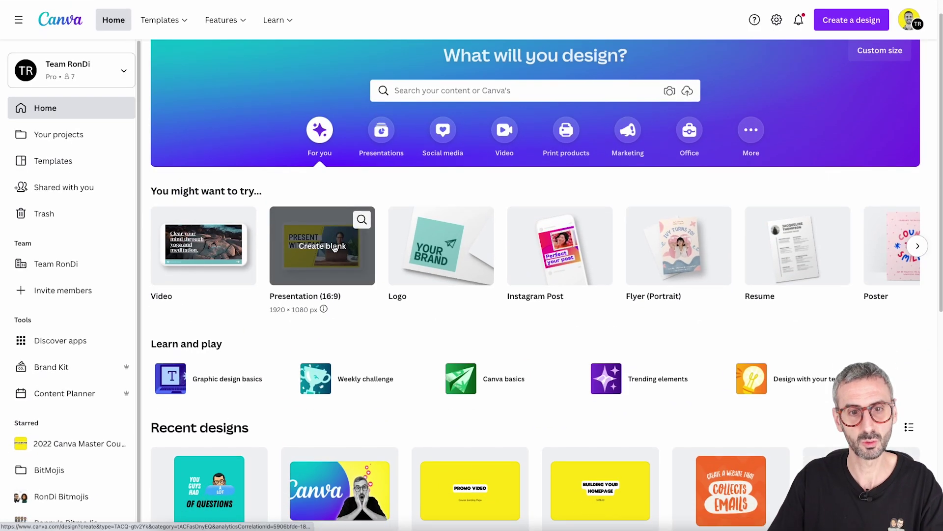
scroll(334, 248, "down", 2)
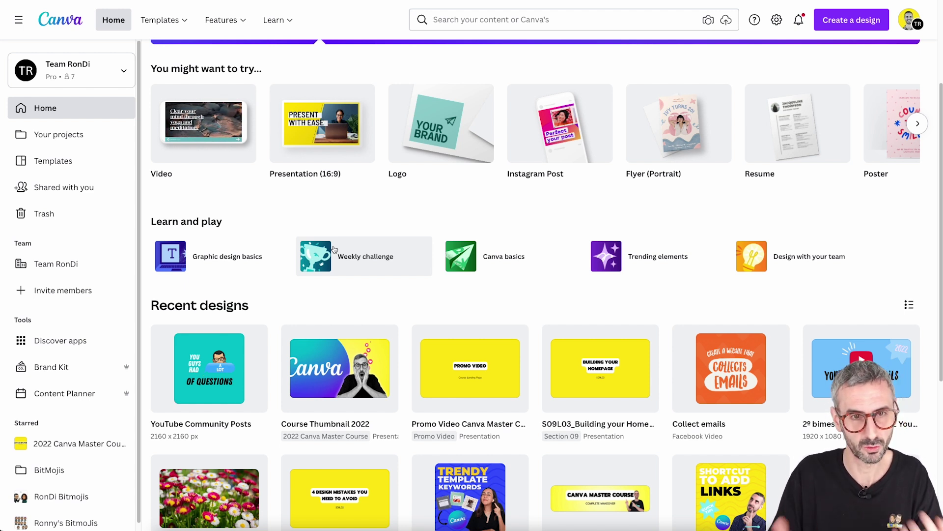
scroll(526, 243, "up", 2)
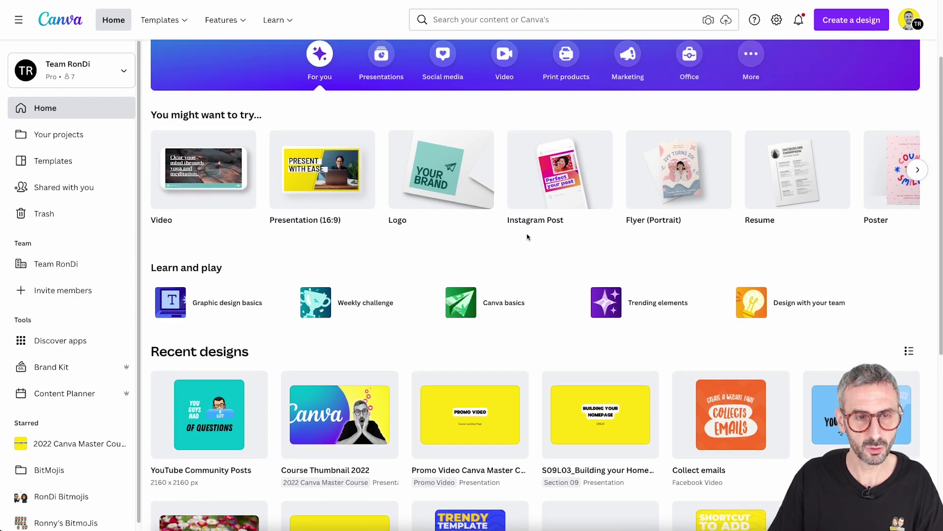
key("ctrl+minus")
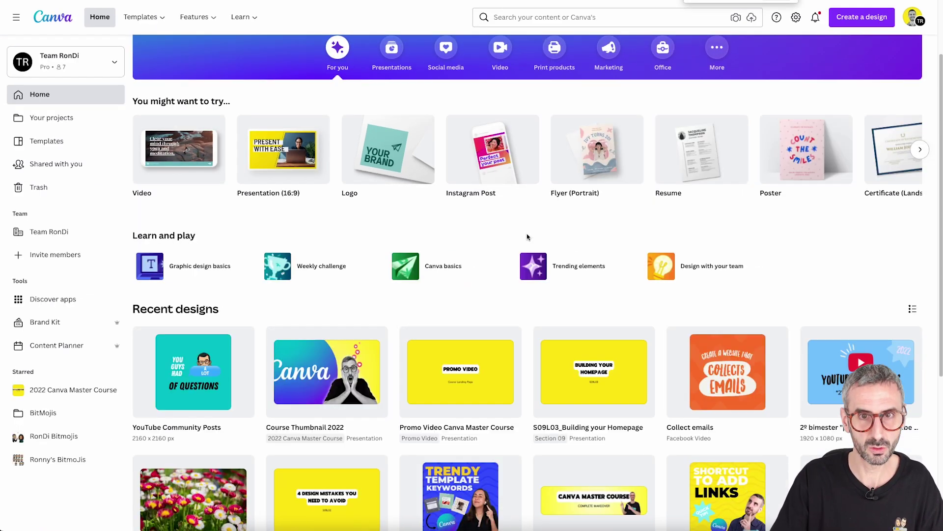
key("ctrl+minus")
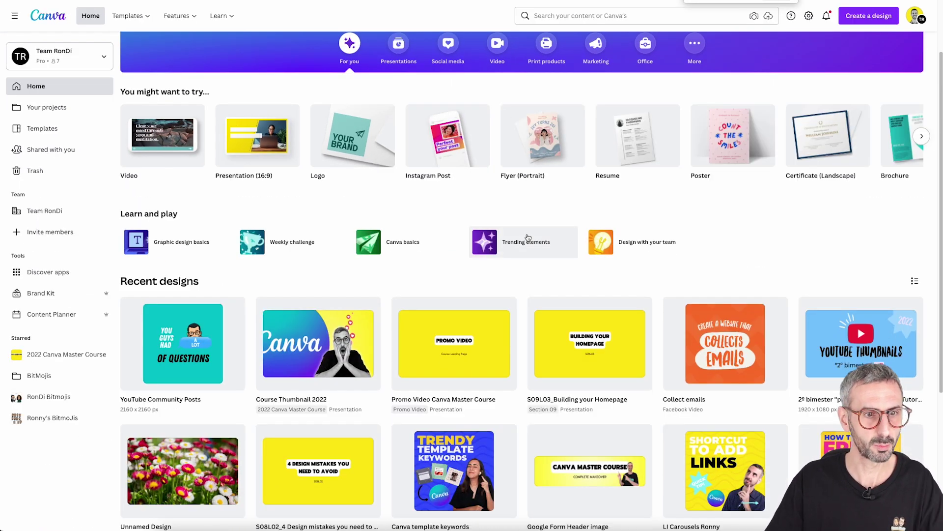
scroll(600, 327, "up", 2)
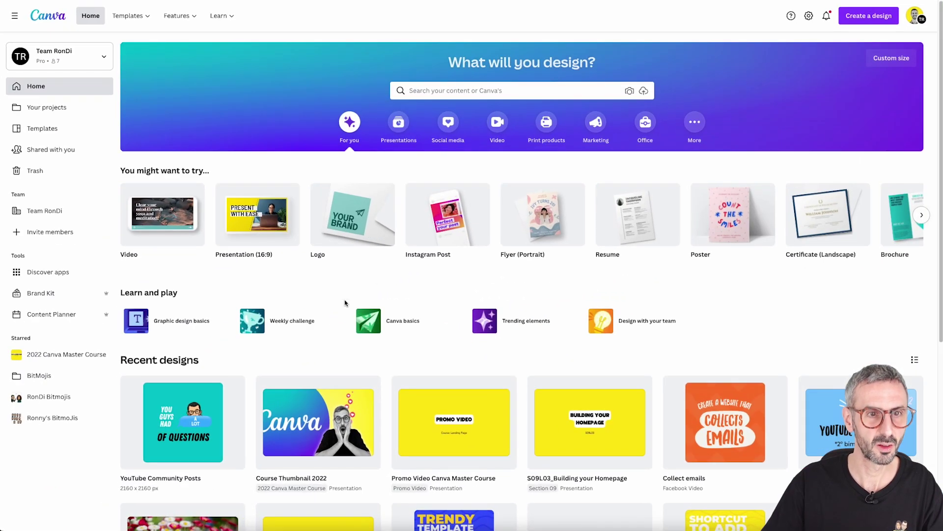
scroll(543, 316, "down", 3)
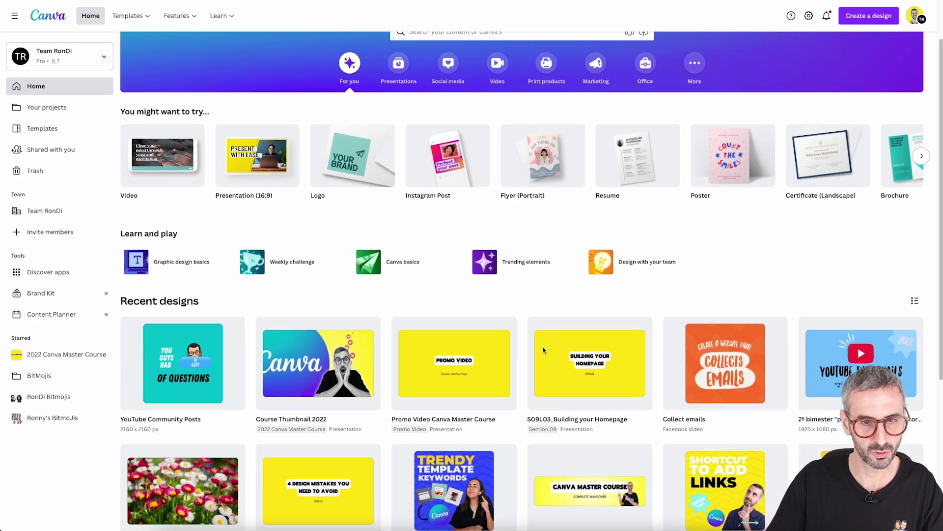
scroll(543, 348, "up", 3)
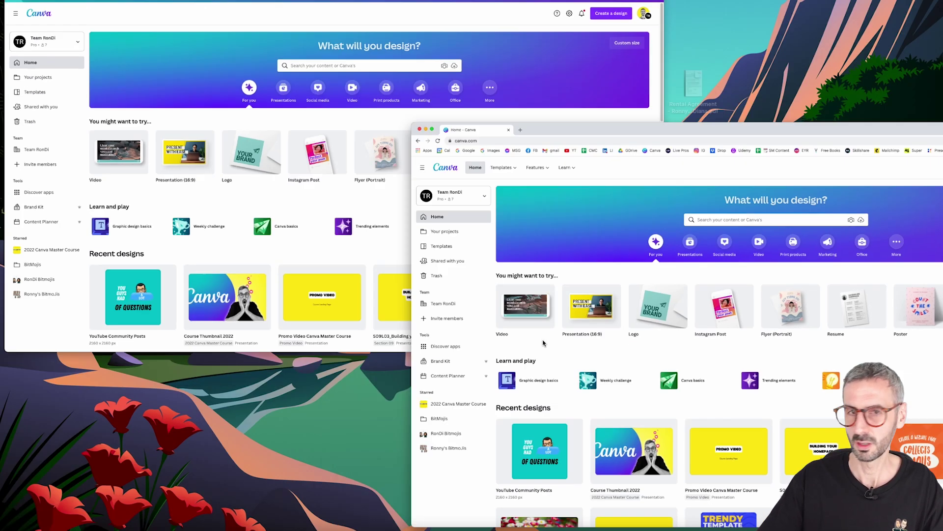
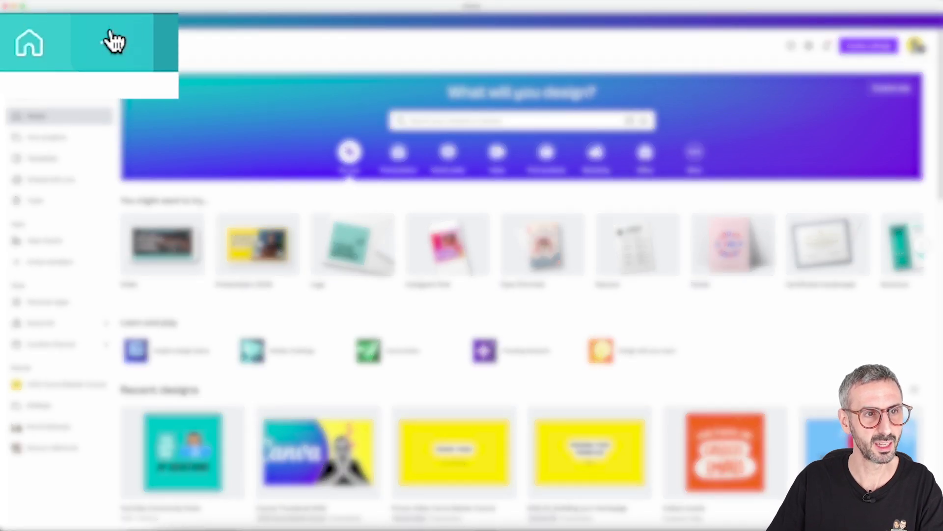
Step: Browse the design types offered for a new tab in the Canva desktop app, and close the list
left_click(113, 59)
scroll(74, 152, "down", 5)
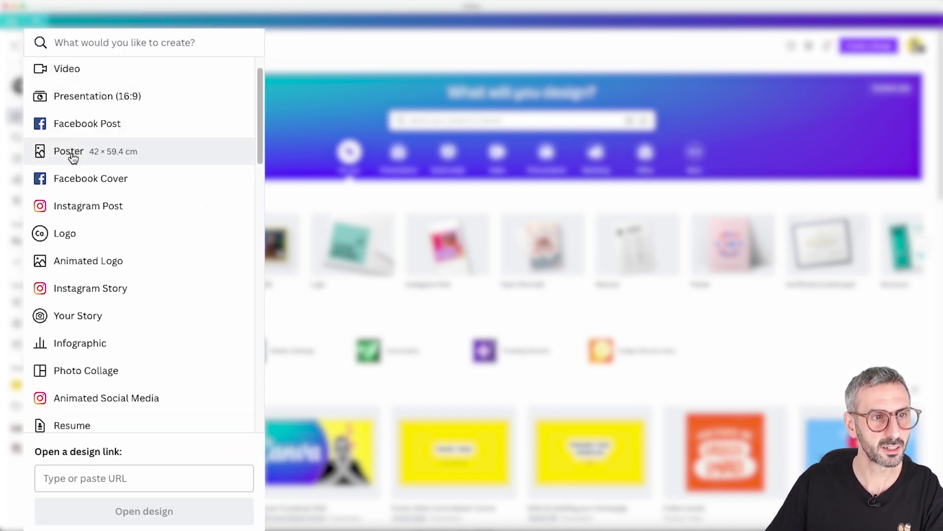
scroll(90, 407, "down", 3)
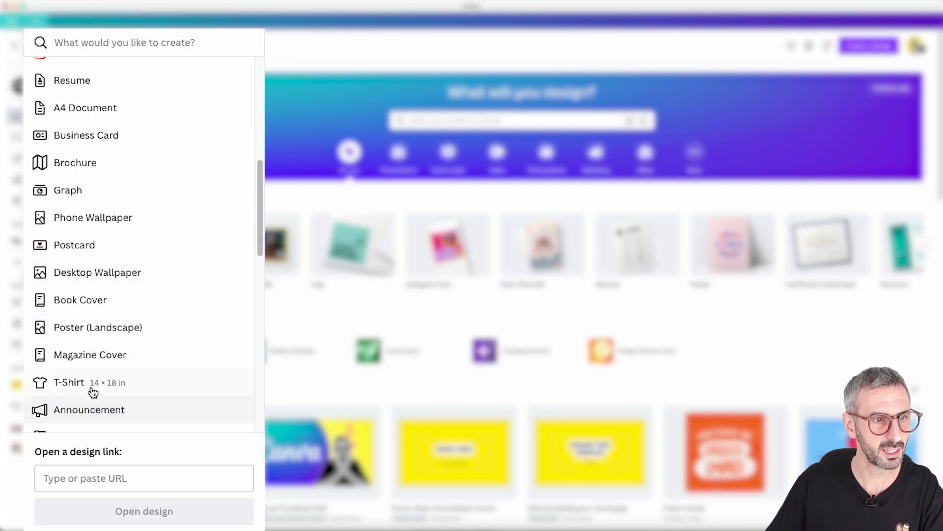
scroll(90, 374, "up", 8)
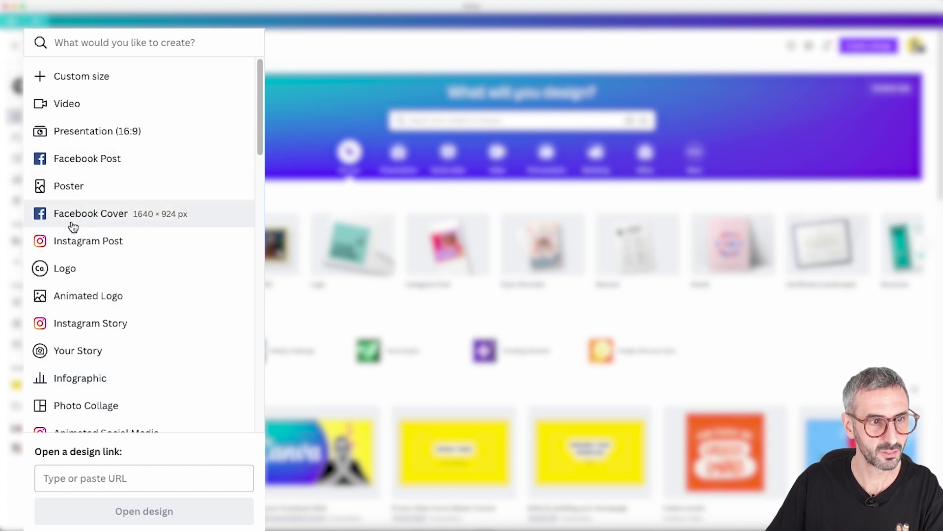
scroll(76, 298, "down", 1)
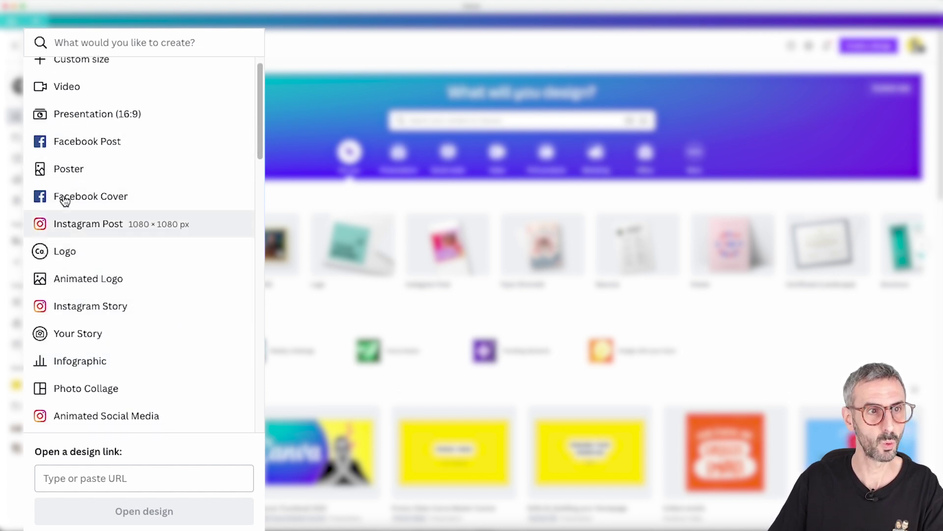
scroll(69, 150, "down", 3)
scroll(66, 215, "down", 3)
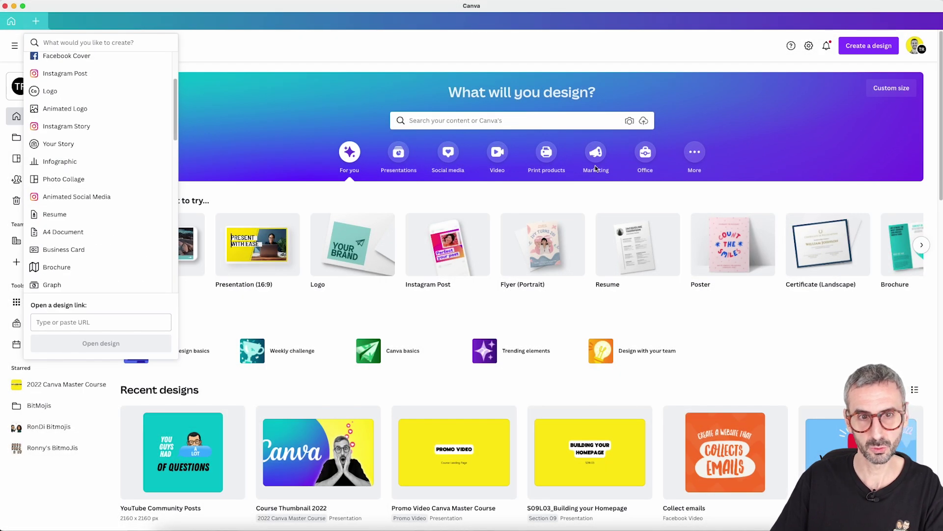
left_click(698, 307)
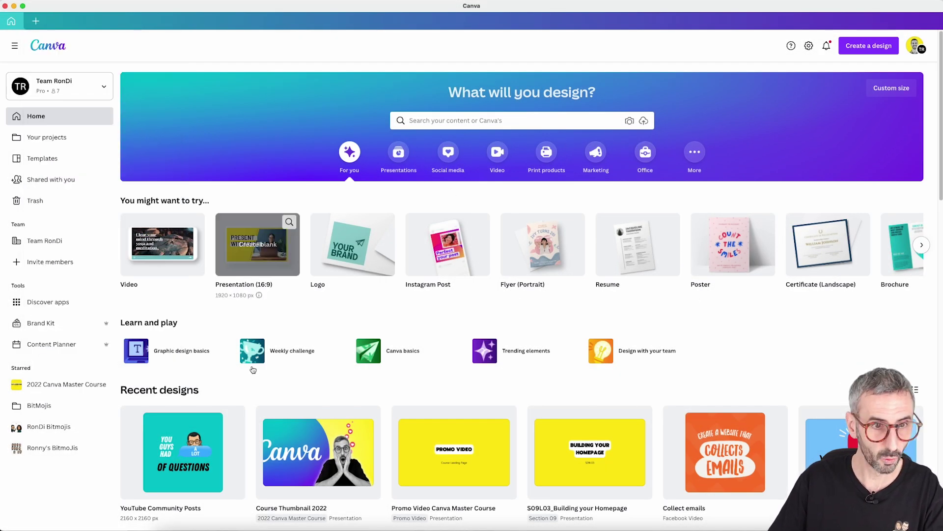
Step: Create a blank Video design and a blank Facebook Post design, each in its own tab of the Canva desktop app
scroll(229, 357, "down", 5)
scroll(496, 394, "up", 5)
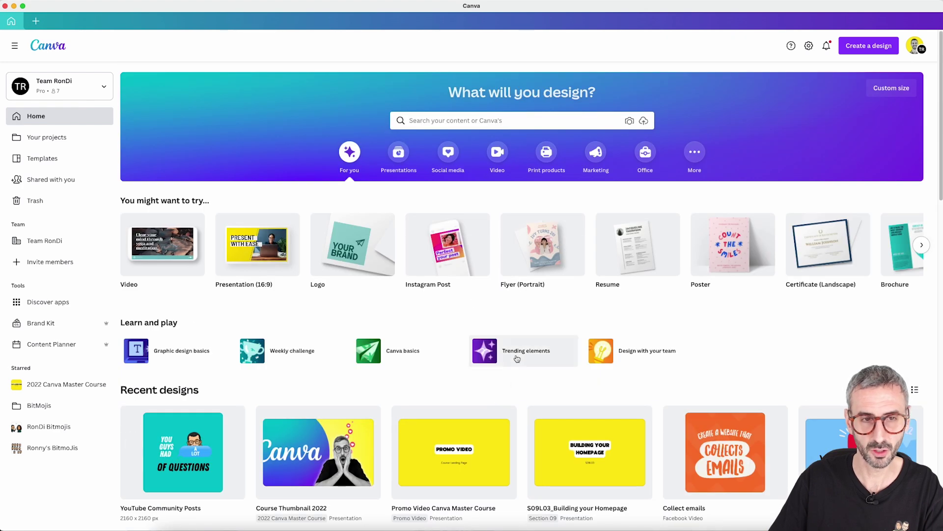
left_click(36, 21)
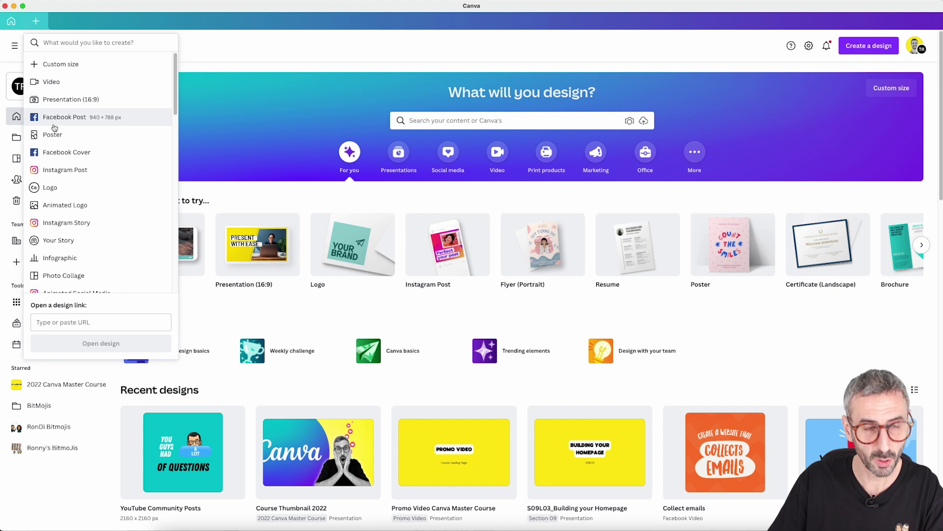
scroll(79, 197, "down", 1)
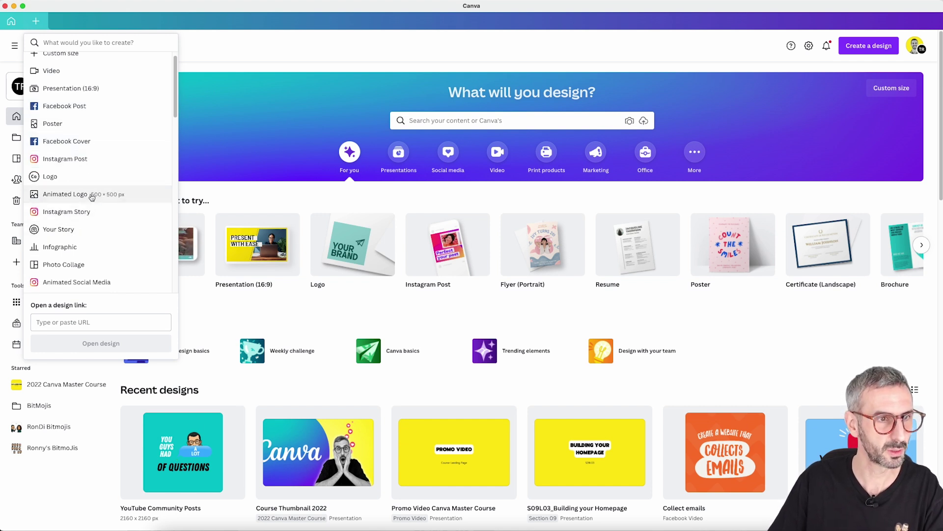
scroll(96, 152, "up", 1)
left_click(50, 80)
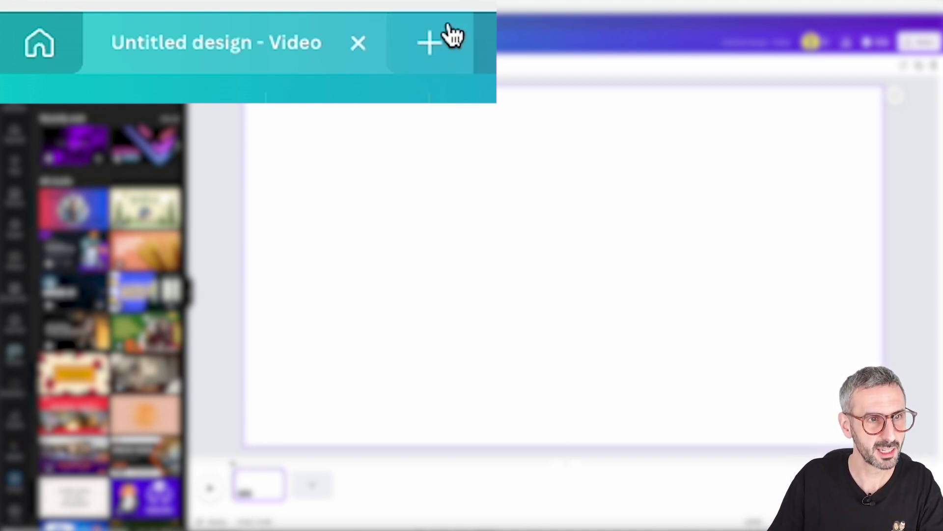
left_click(430, 44)
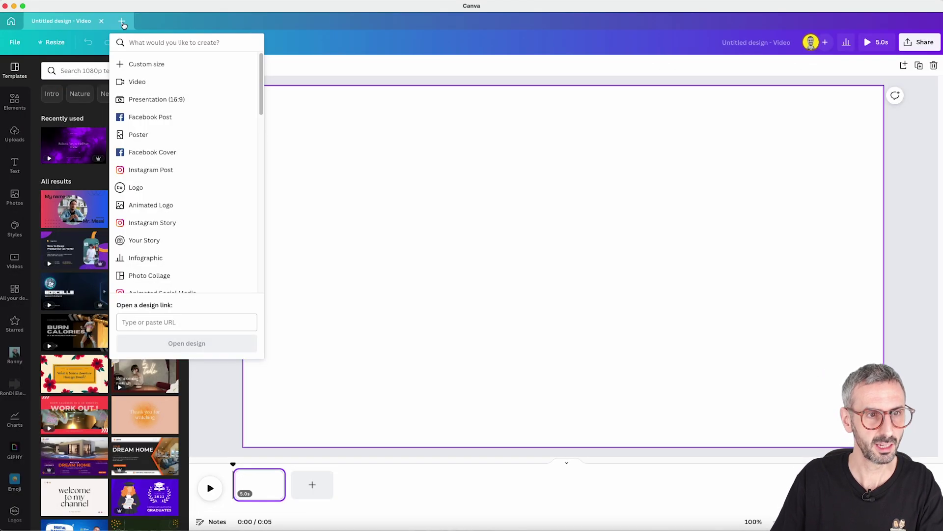
left_click(155, 122)
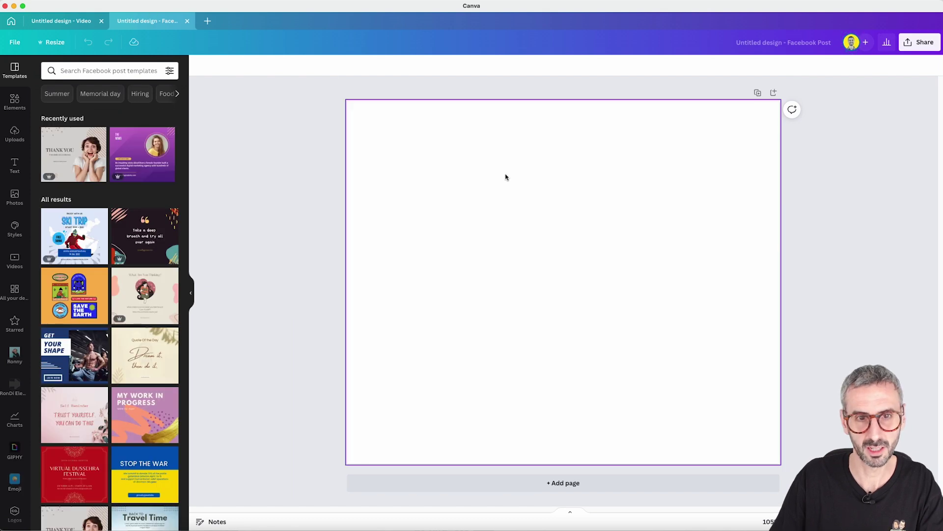
Step: Apply the first page of the Pink Blue and Purple Acid Trend Teacher Intro Video template to the video, and the recently used Thank You template to the Facebook post
left_click(68, 21)
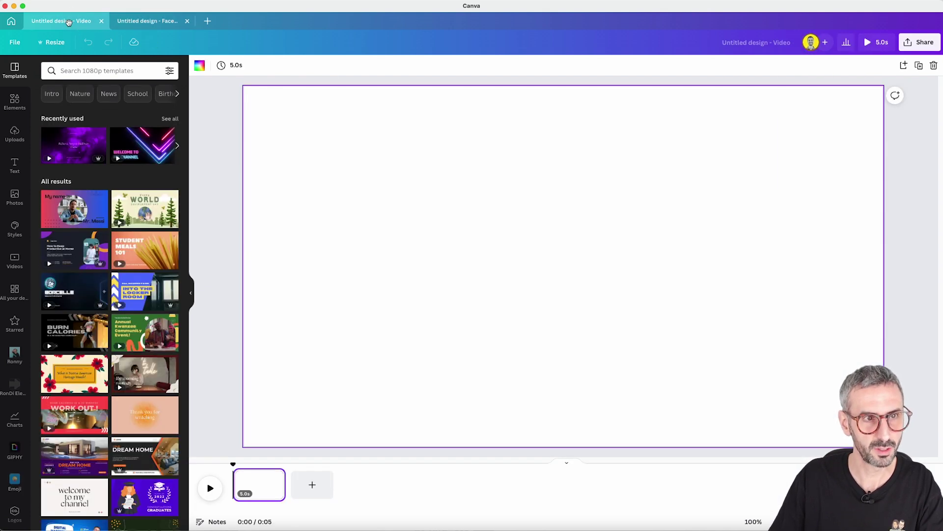
left_click(75, 210)
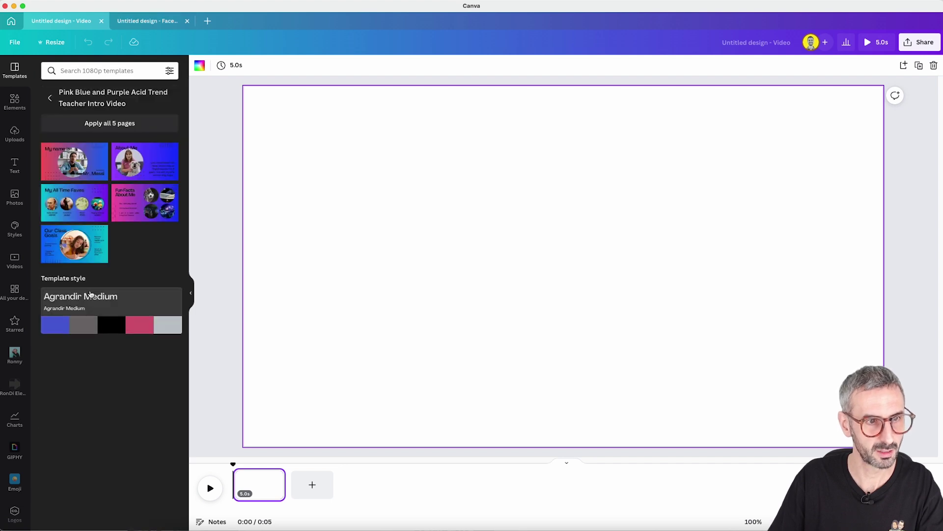
left_click(82, 169)
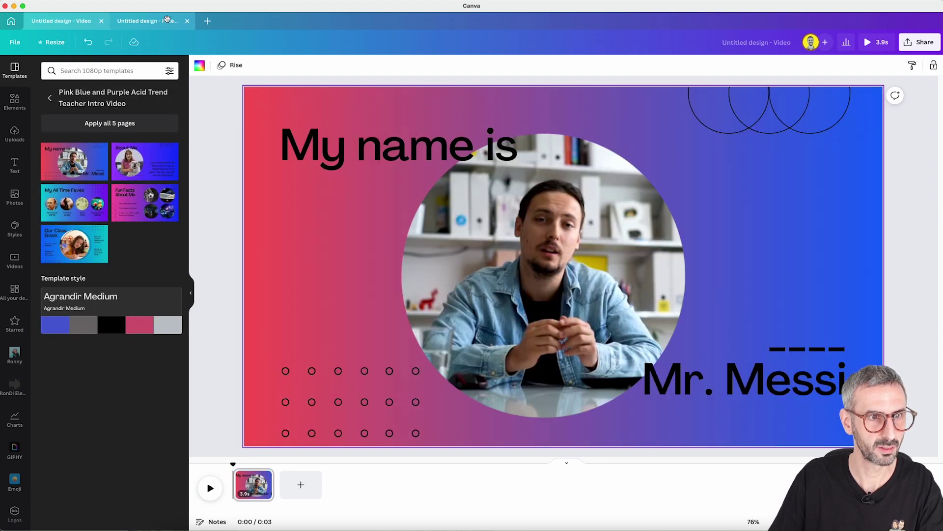
left_click(157, 22)
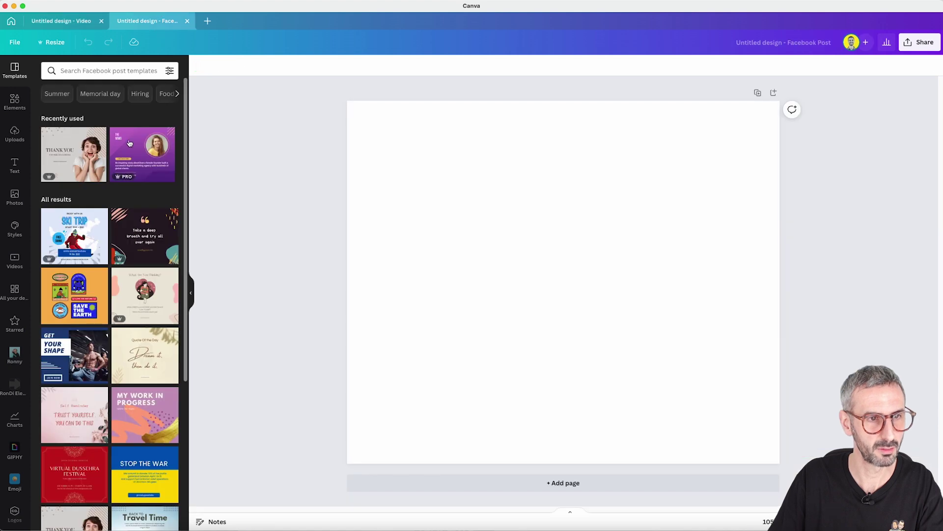
left_click(73, 158)
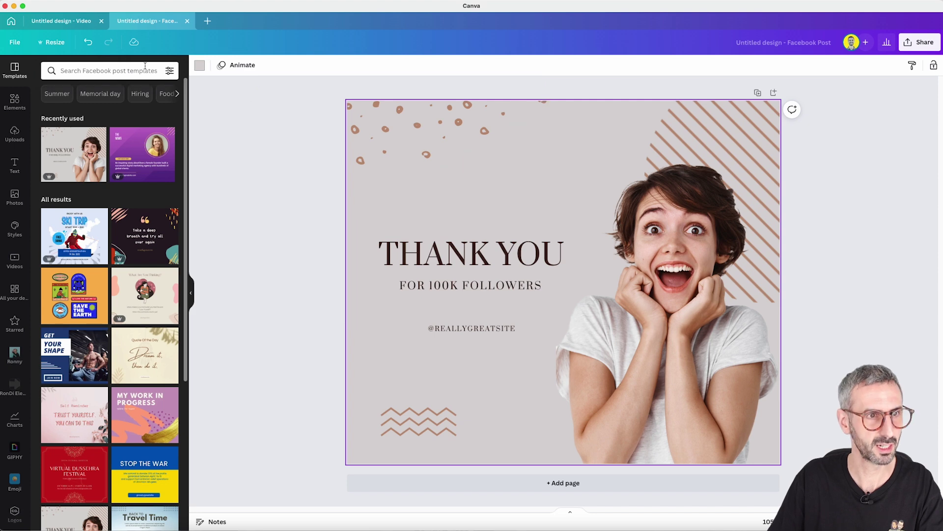
Step: Switch back and forth between the Video and Facebook Post tabs to view both designs
left_click(65, 21)
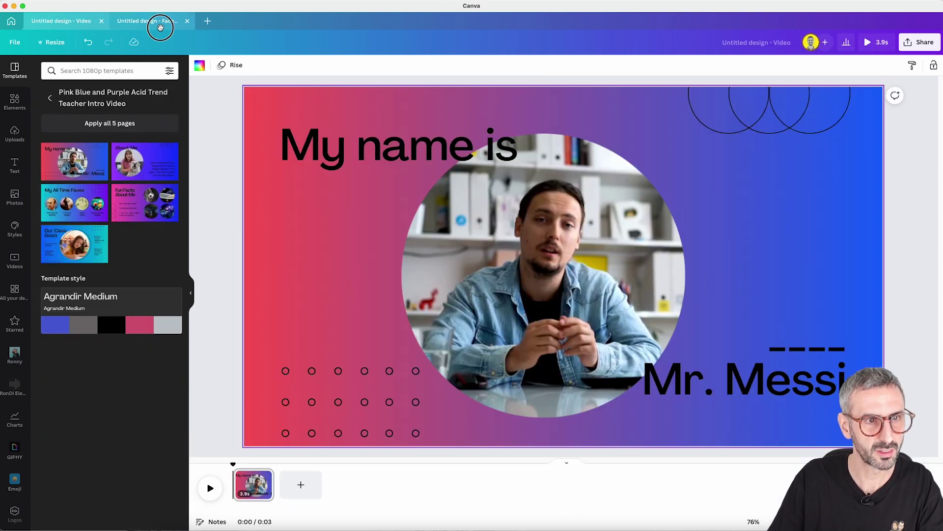
left_click(160, 24)
left_click(67, 24)
left_click(136, 24)
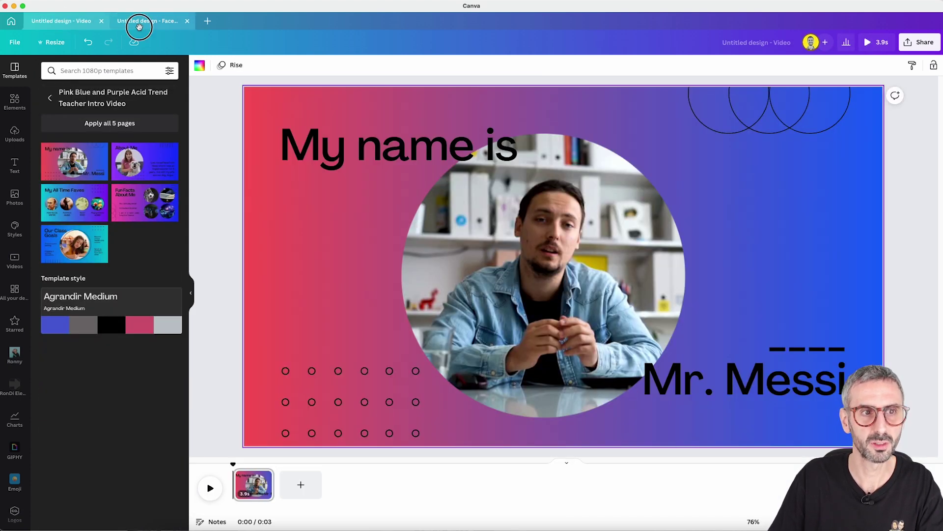
left_click(69, 21)
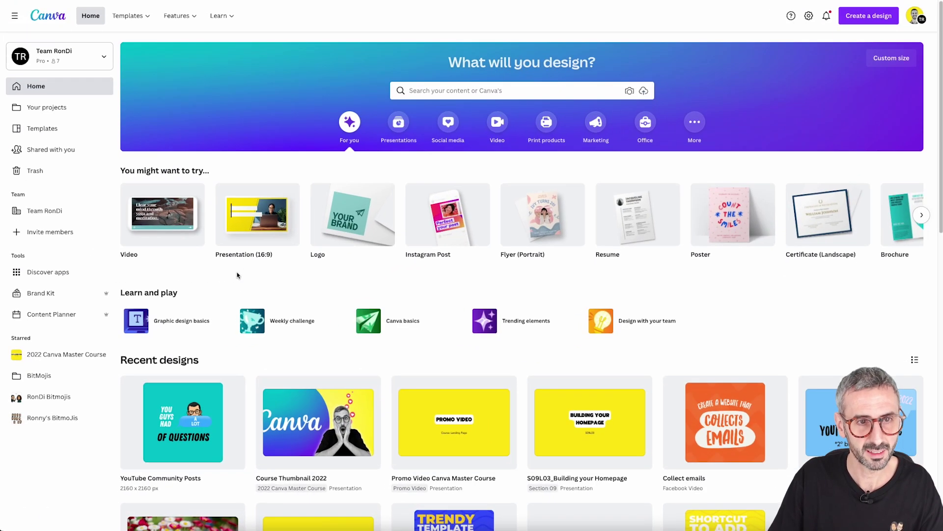
Step: In the browser, create a blank Video design from the home page's Video category, and open Canva's home page in another new tab
mouse_move(229, 240)
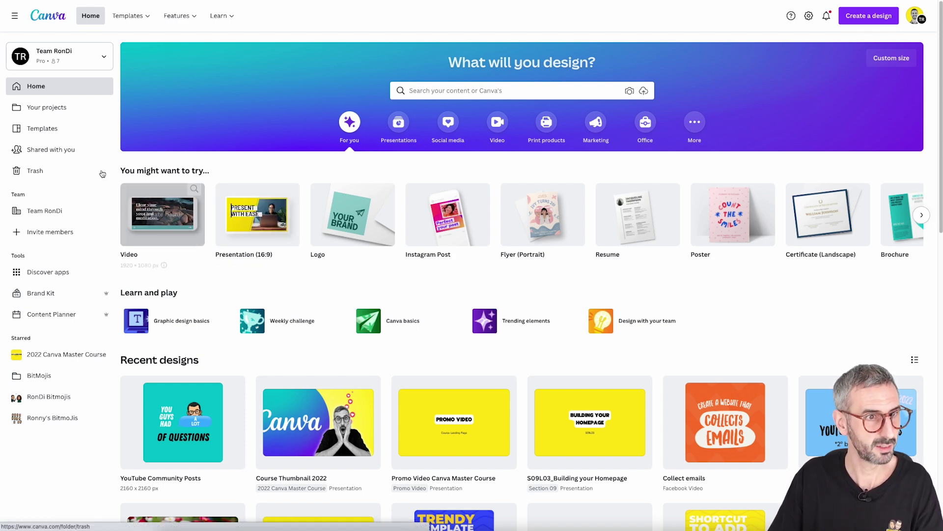
left_click(497, 122)
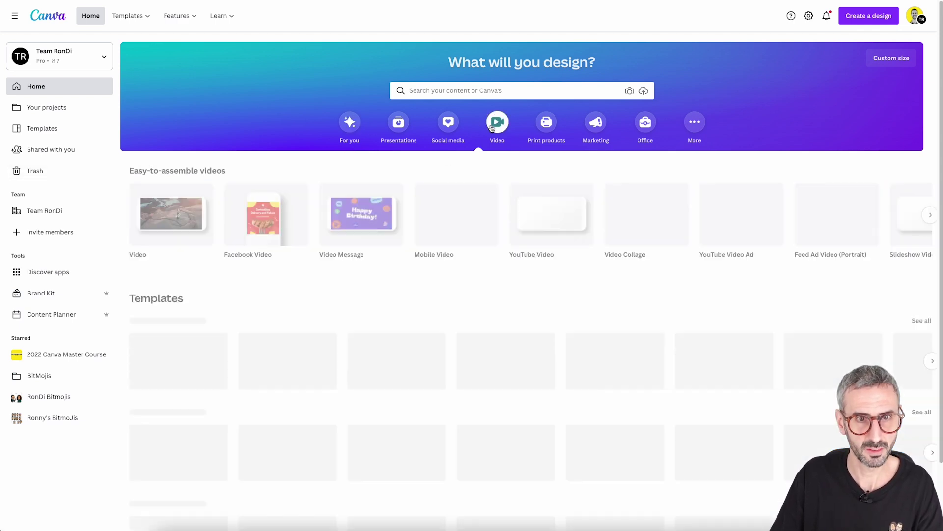
left_click(165, 231)
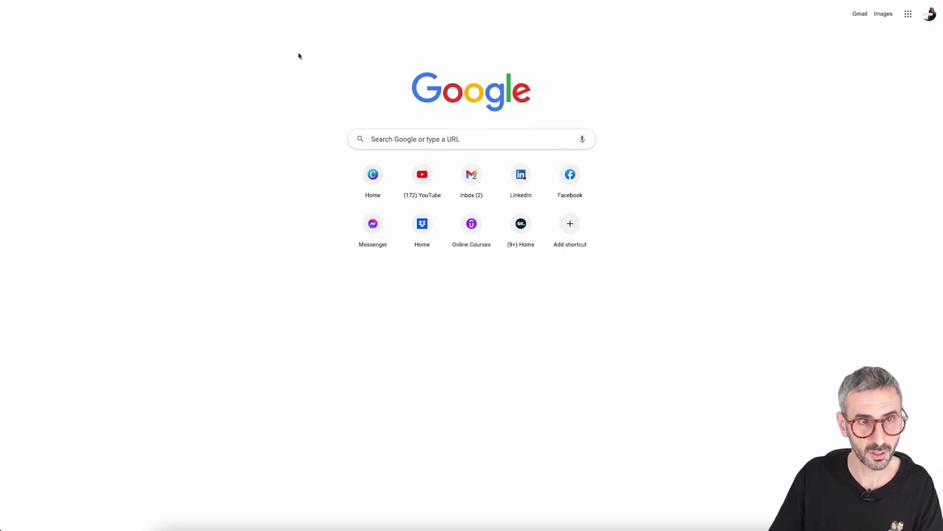
left_click(373, 177)
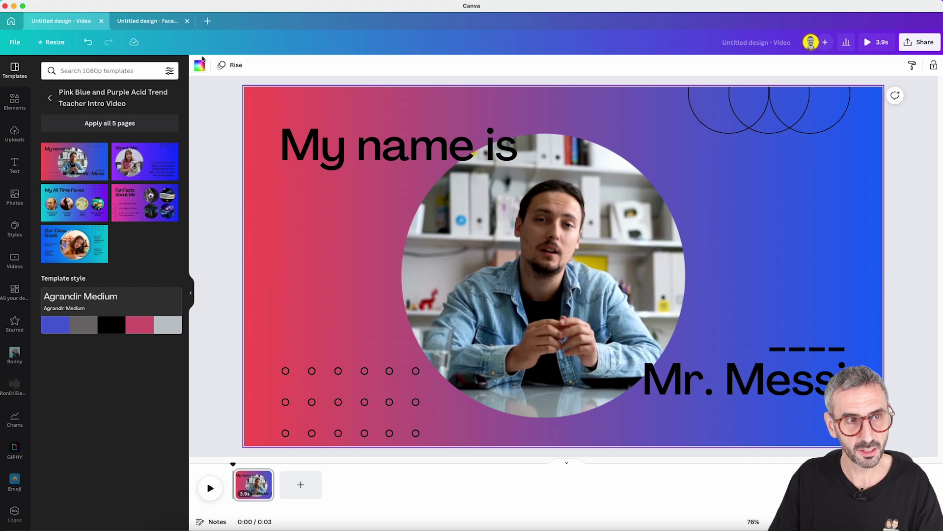
Step: Return to the Canva desktop app, view both open designs, and close the Video design's tab
left_click(131, 25)
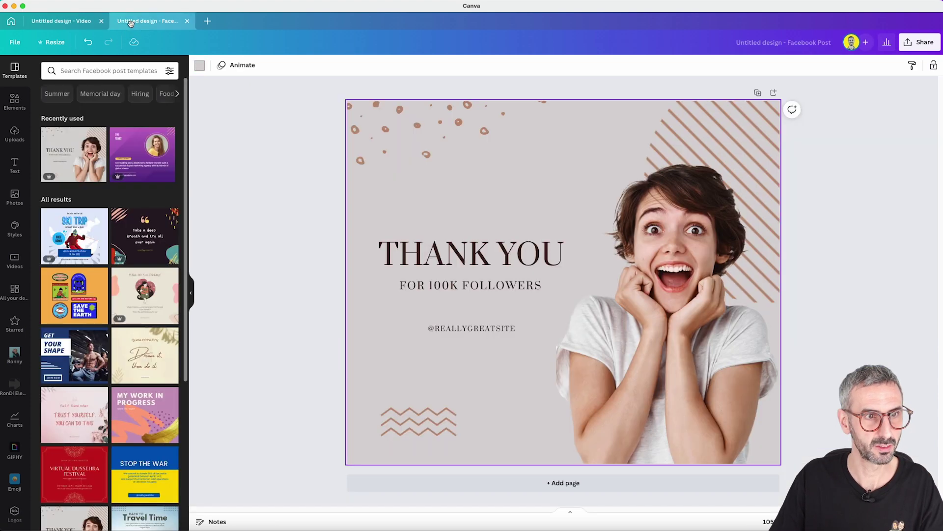
left_click(68, 20)
left_click(101, 21)
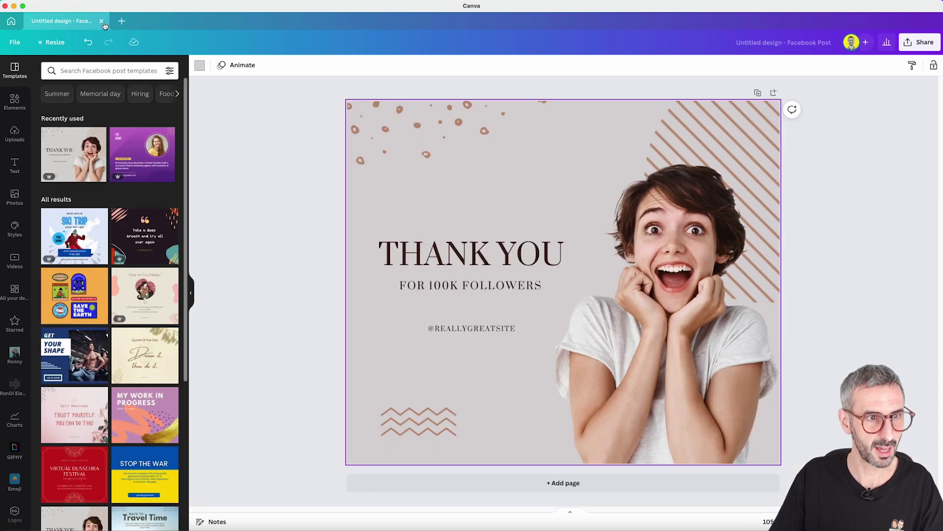
Step: Create a Logo design in a new tab and apply the recently used Borcelle Interior Design template to it
left_click(122, 22)
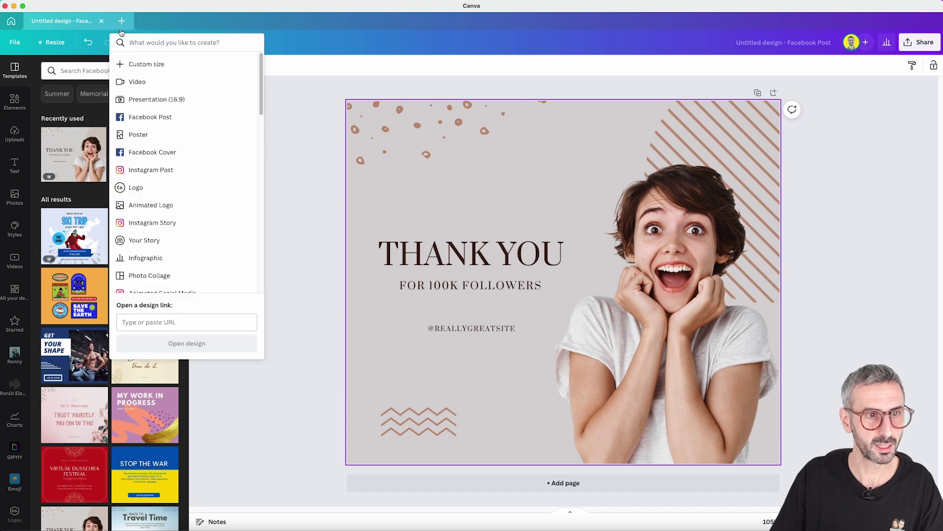
left_click(136, 187)
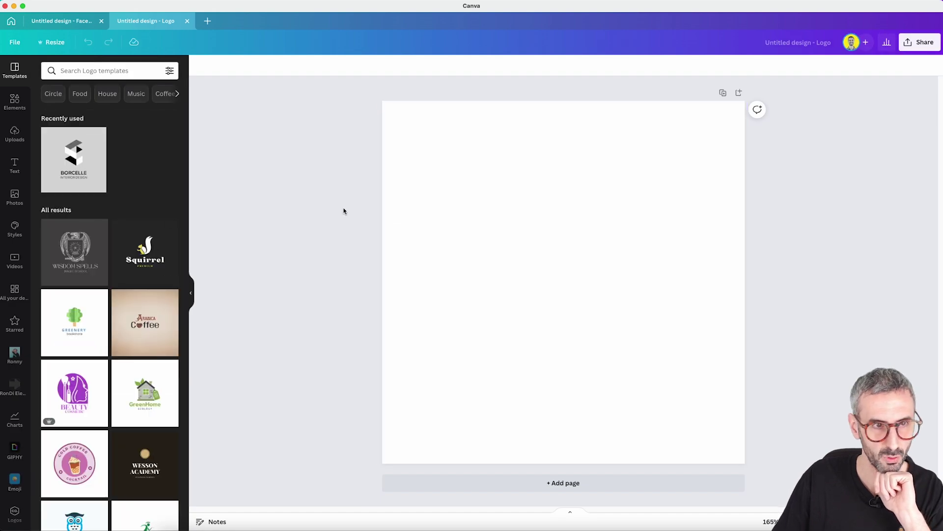
left_click(72, 185)
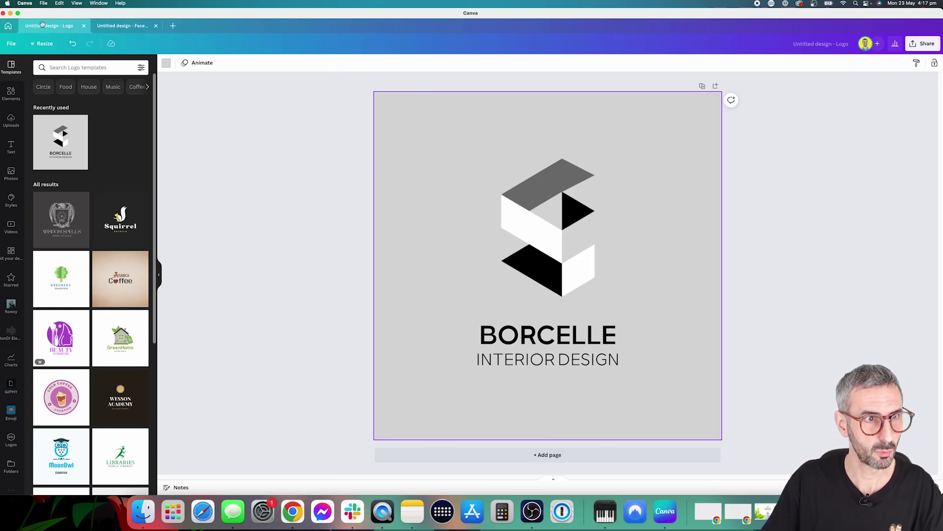
Step: Switch back and forth between the Logo and Facebook Post tabs to view both designs
left_click(116, 26)
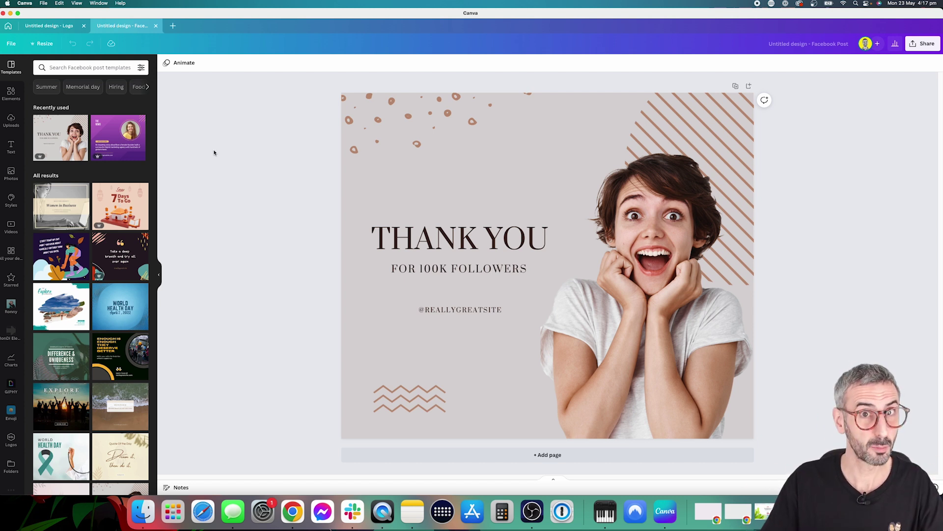
left_click(59, 26)
left_click(116, 25)
left_click(59, 26)
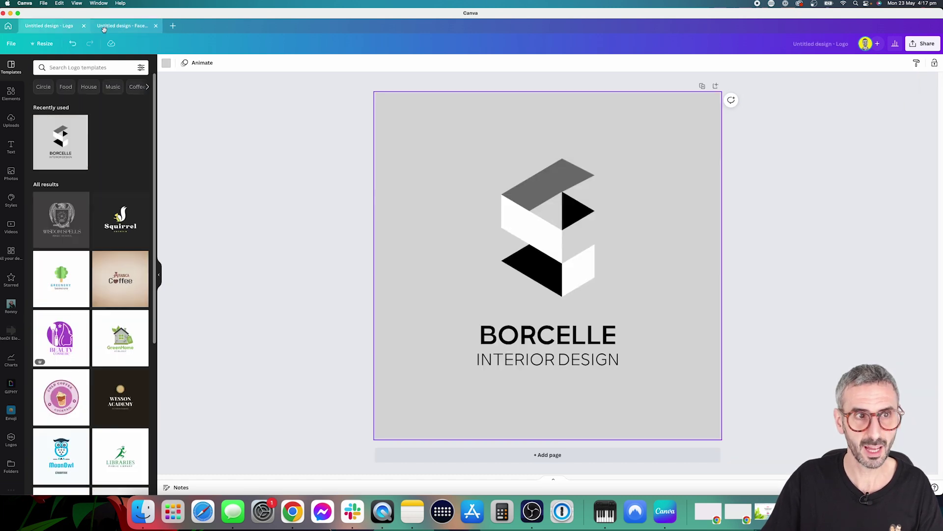
Step: Move the Facebook Post tab to a new window and position that window over the Logo design's window
left_click(107, 27)
left_click_drag(129, 27, 131, 31)
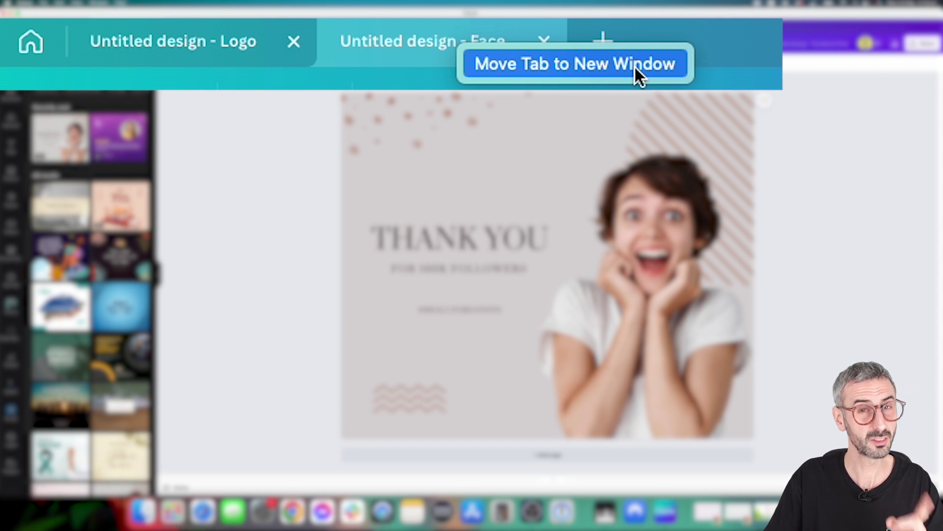
left_click_drag(635, 68, 275, 39)
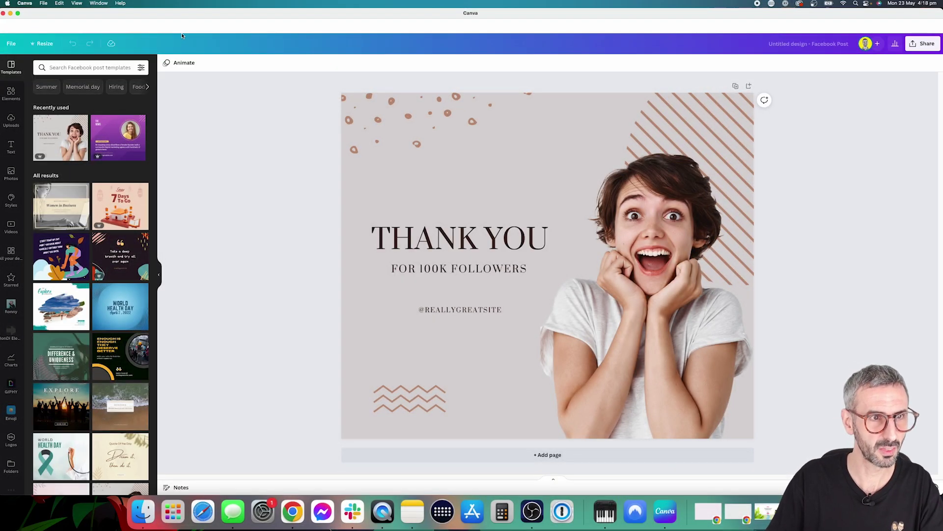
left_click_drag(62, 14, 239, 55)
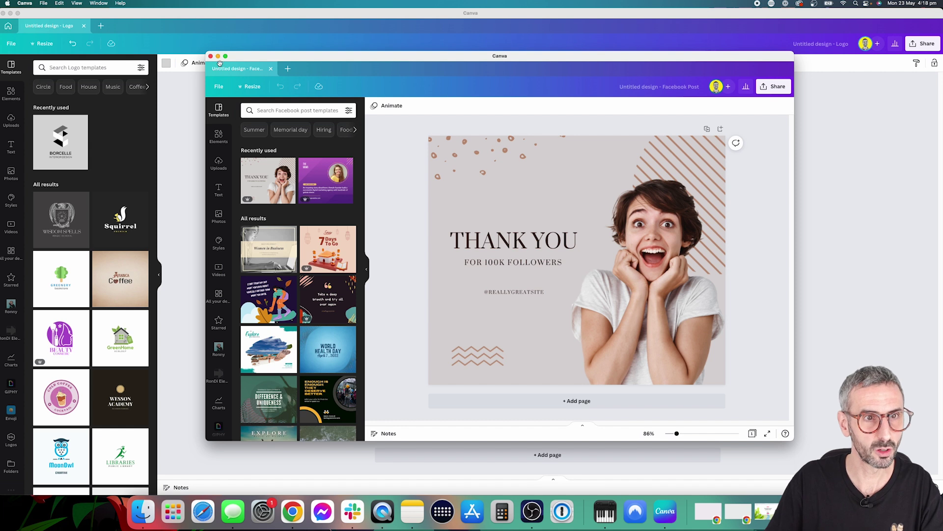
Step: Tile the Facebook Post window to the right of the screen and pair it with the Logo window in split view
mouse_move(228, 59)
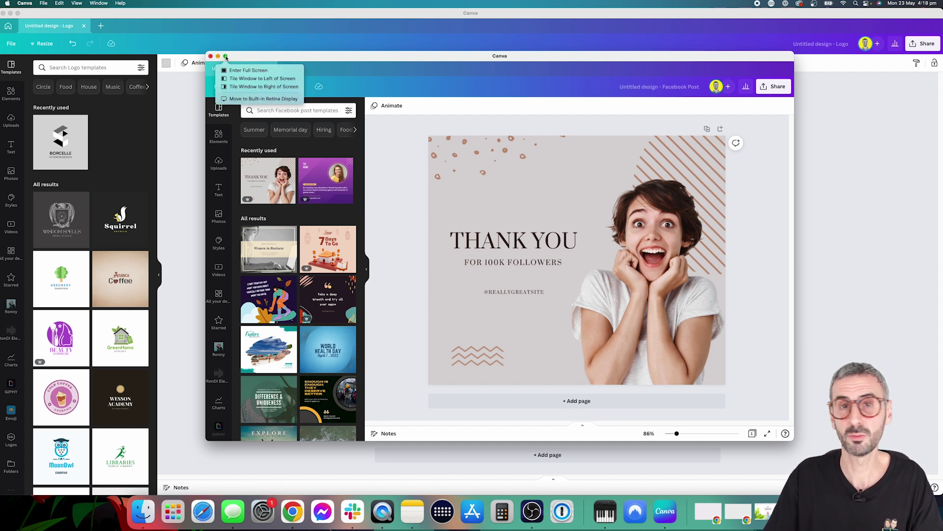
left_click(244, 88)
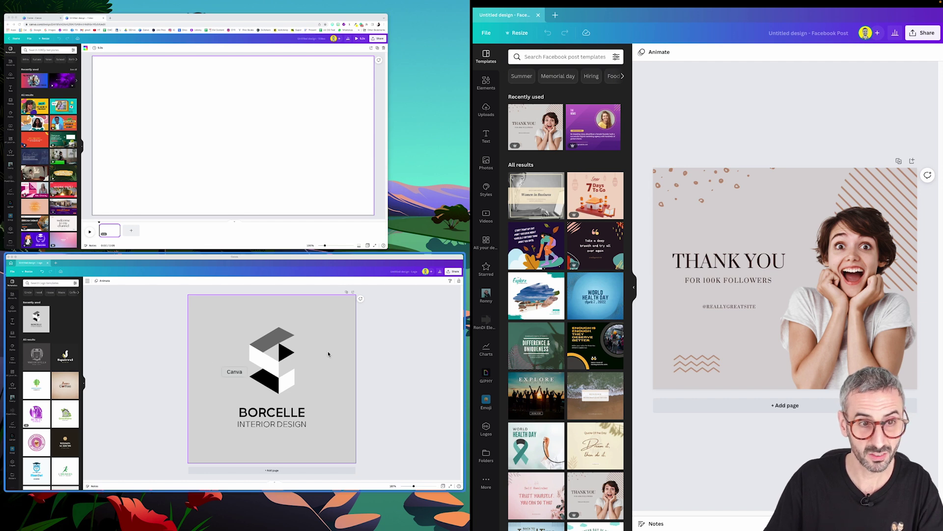
left_click(257, 359)
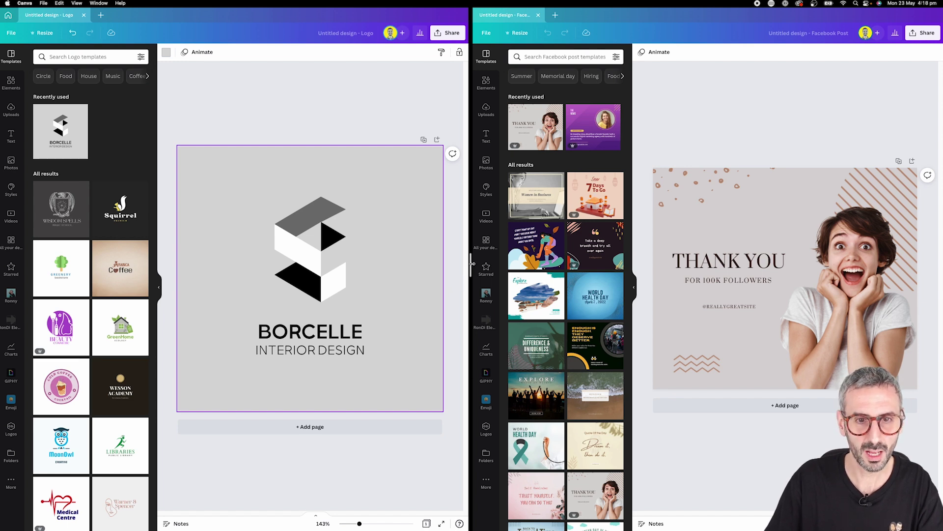
Step: Hide the template panels in both windows and shift the split-view divider to give the Facebook Post window more than two thirds of the width
left_click_drag(472, 264, 421, 263)
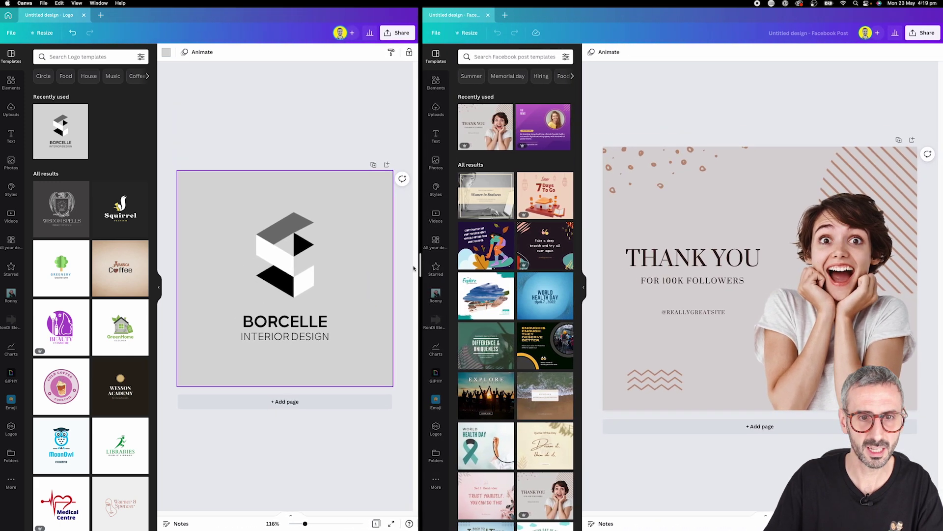
left_click(159, 289)
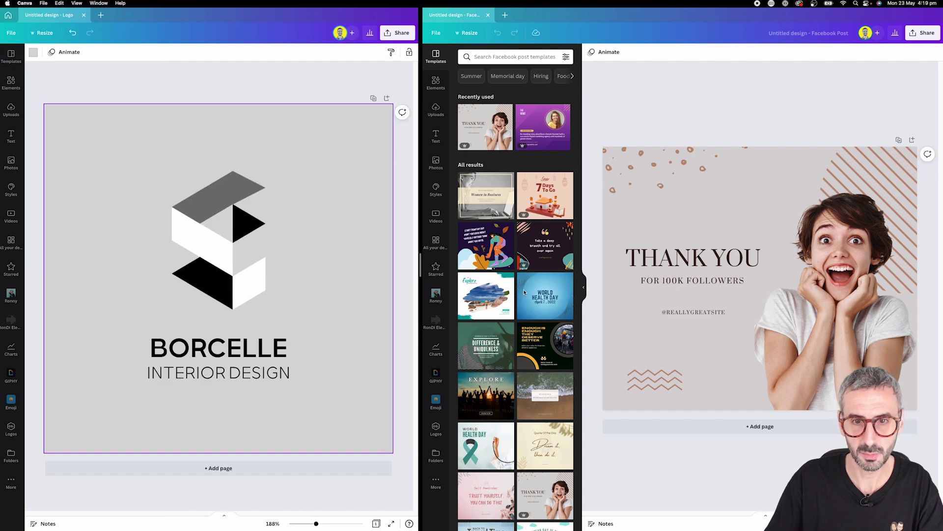
left_click(584, 287)
left_click_drag(420, 263, 276, 276)
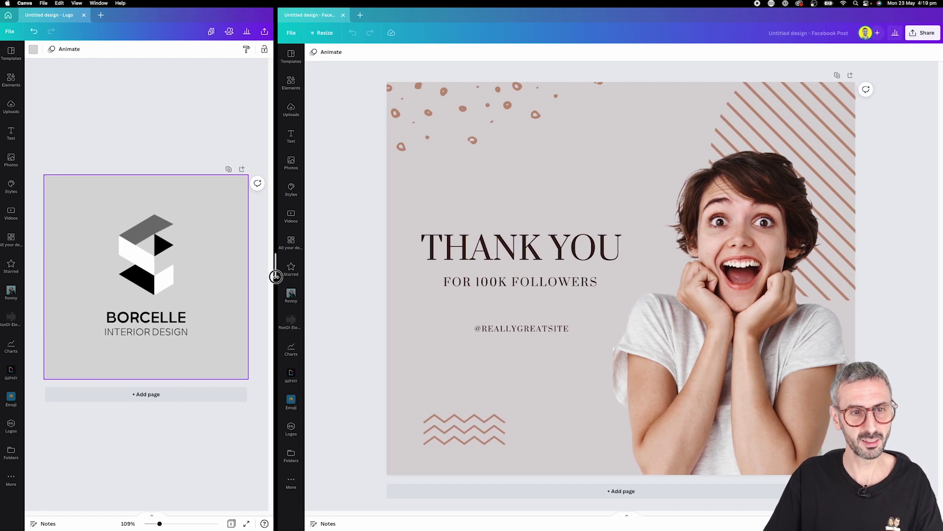